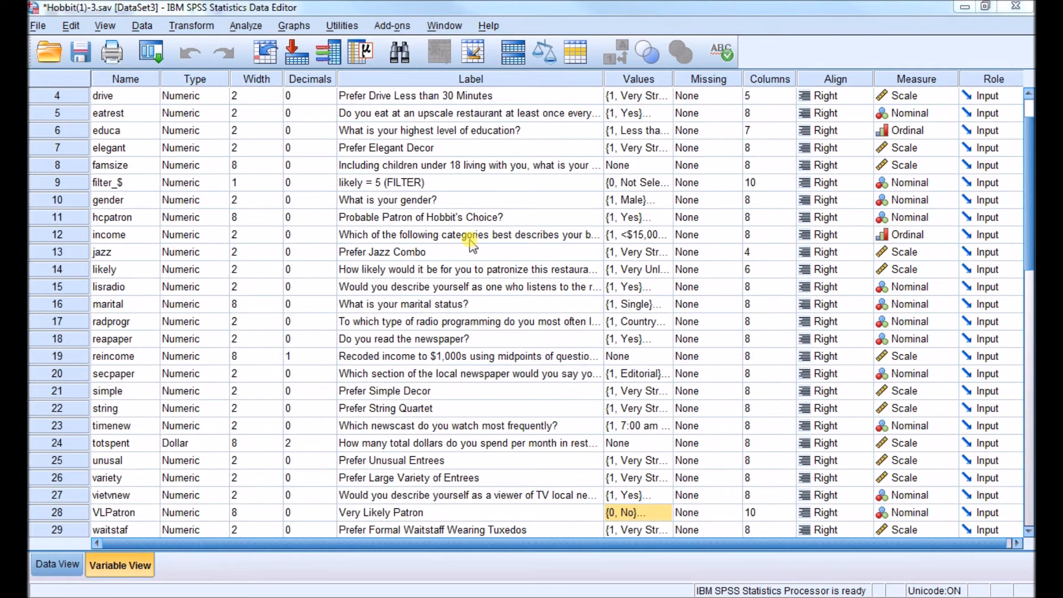
# Run a linear regression with likely as dependent and reincome, famsize, yrborn and gender as independents, with estimates, model fit and collinearity diagnostics.
pyautogui.click(246, 26)
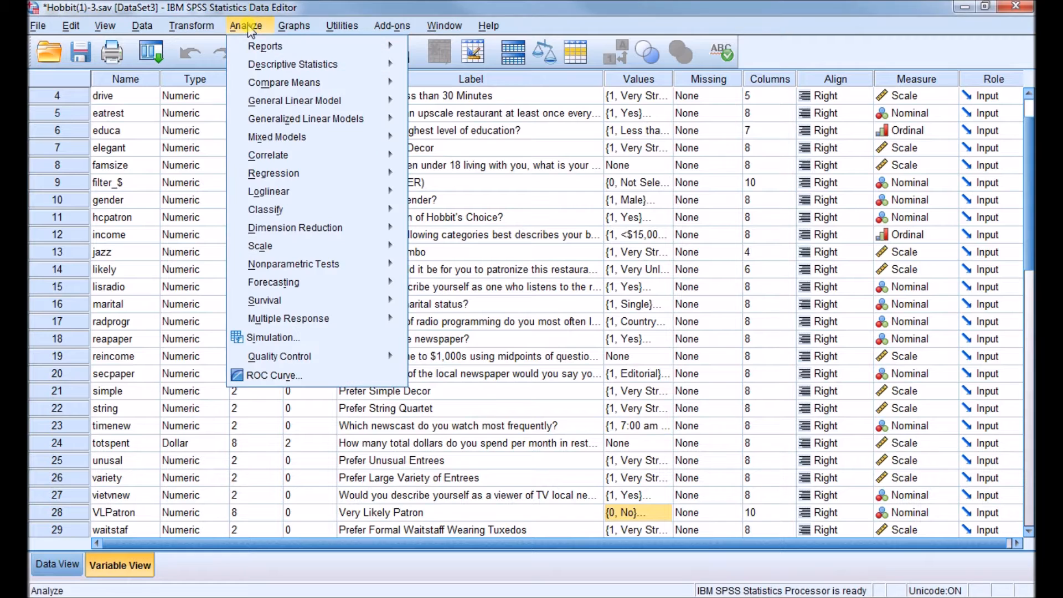
pyautogui.moveTo(263, 86)
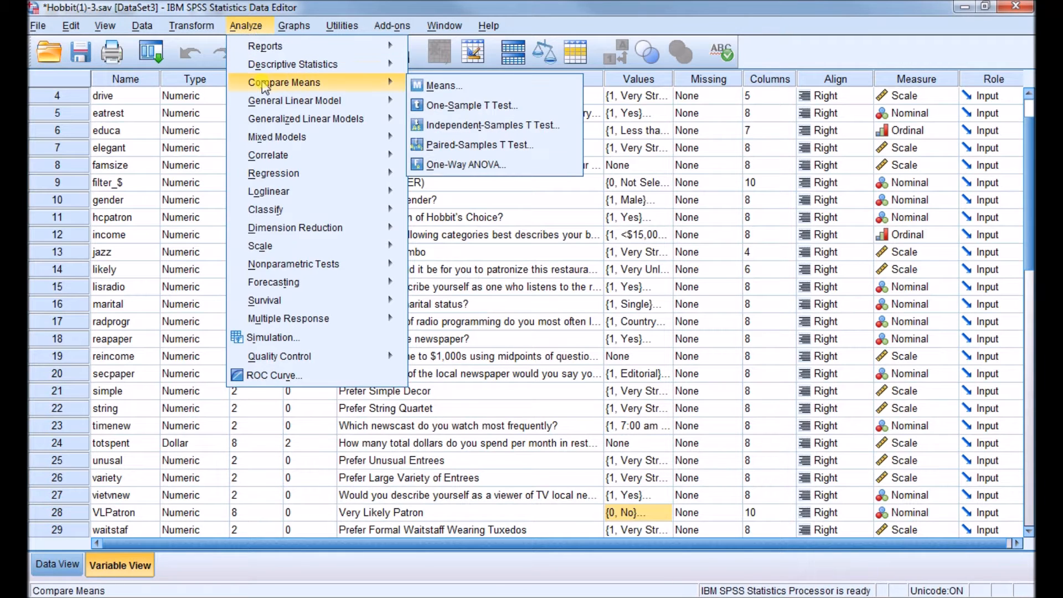
pyautogui.moveTo(270, 162)
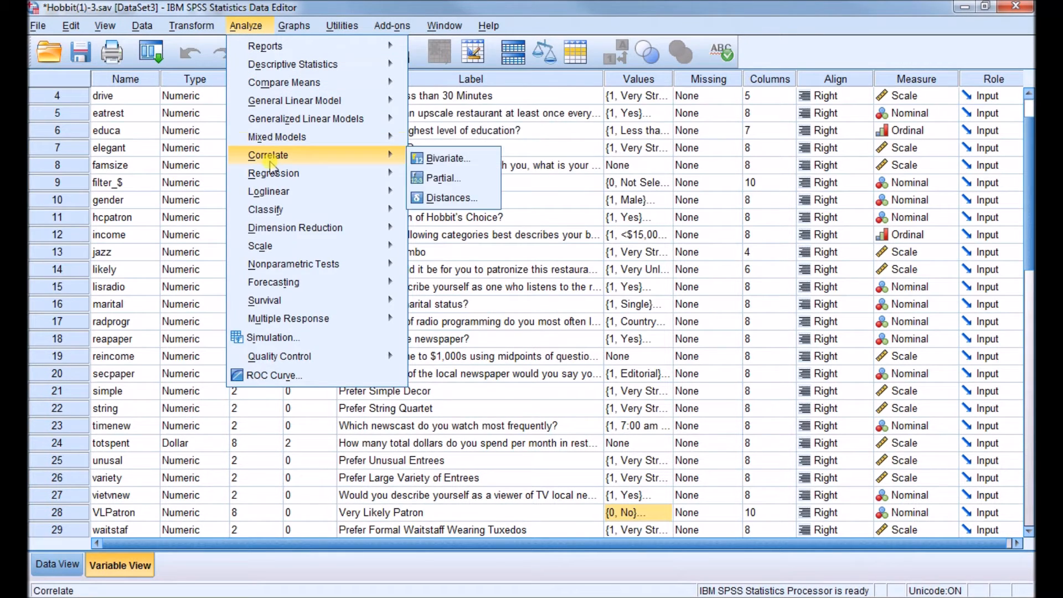
pyautogui.moveTo(294, 175)
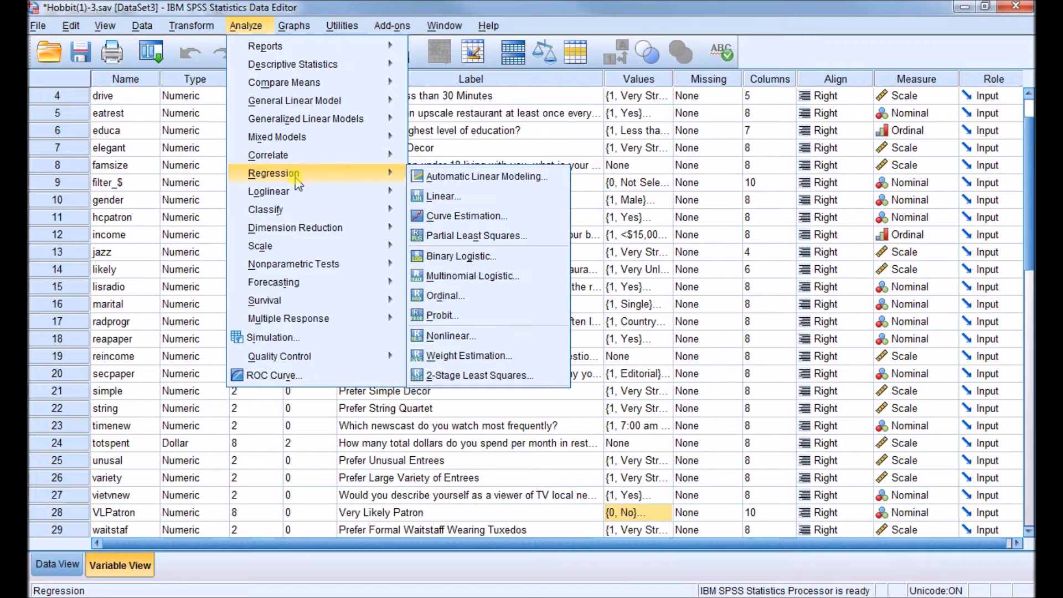
pyautogui.click(456, 203)
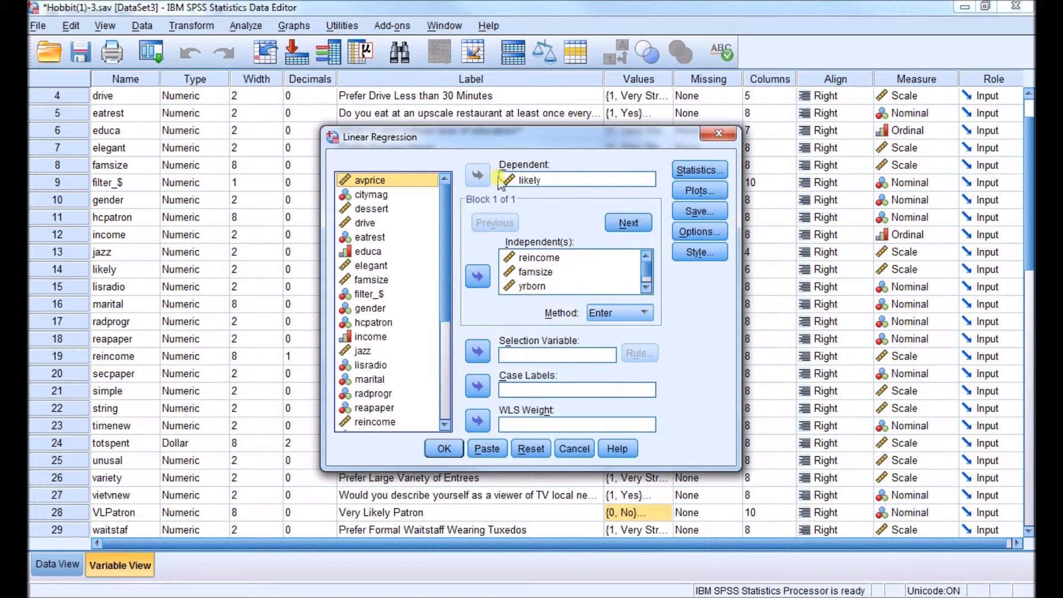
pyautogui.click(556, 185)
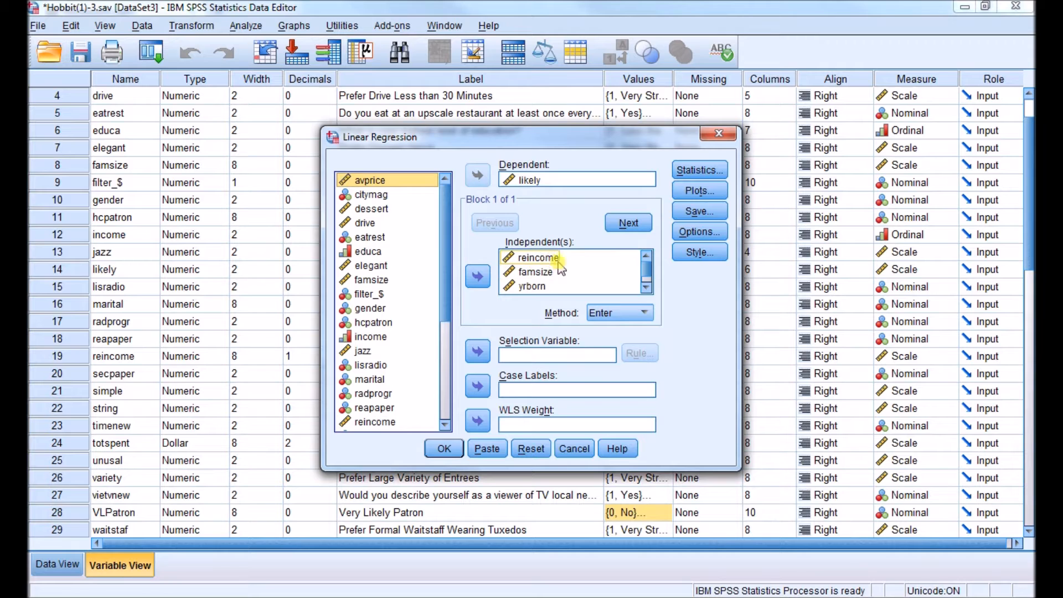
pyautogui.click(646, 287)
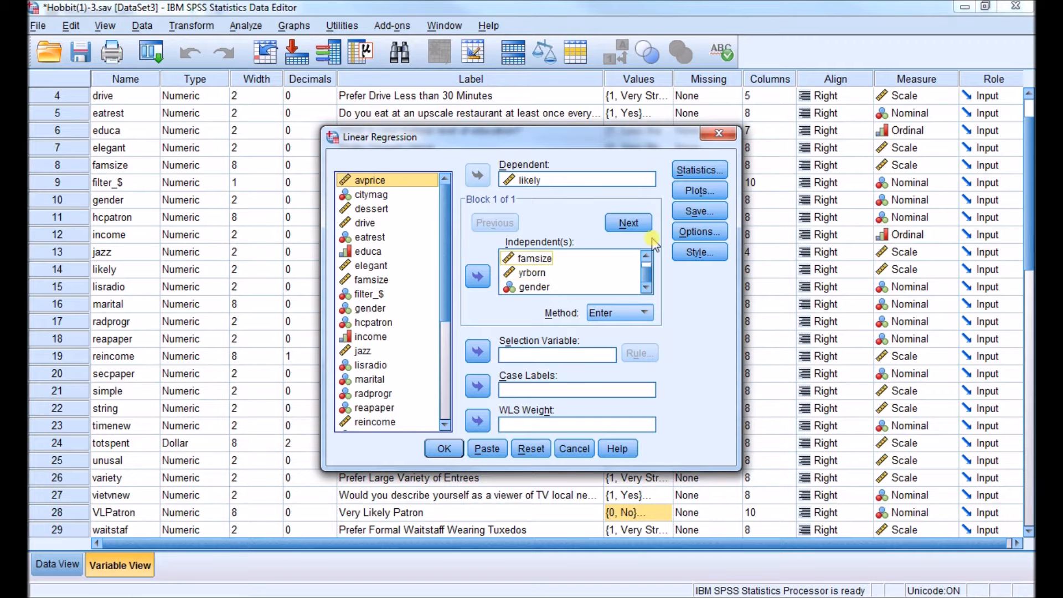
pyautogui.click(712, 175)
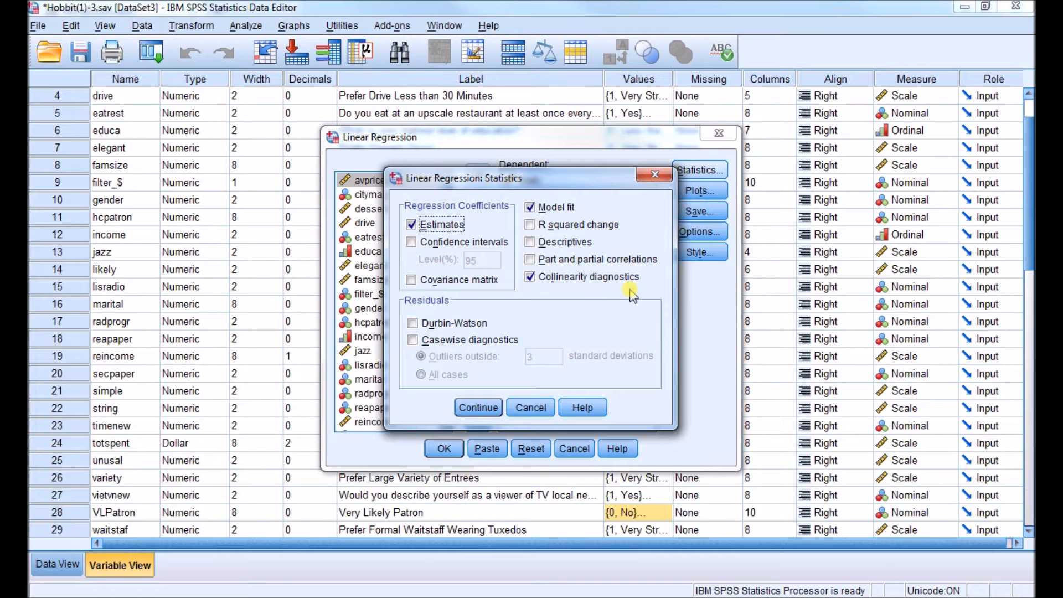
pyautogui.click(471, 408)
pyautogui.click(444, 448)
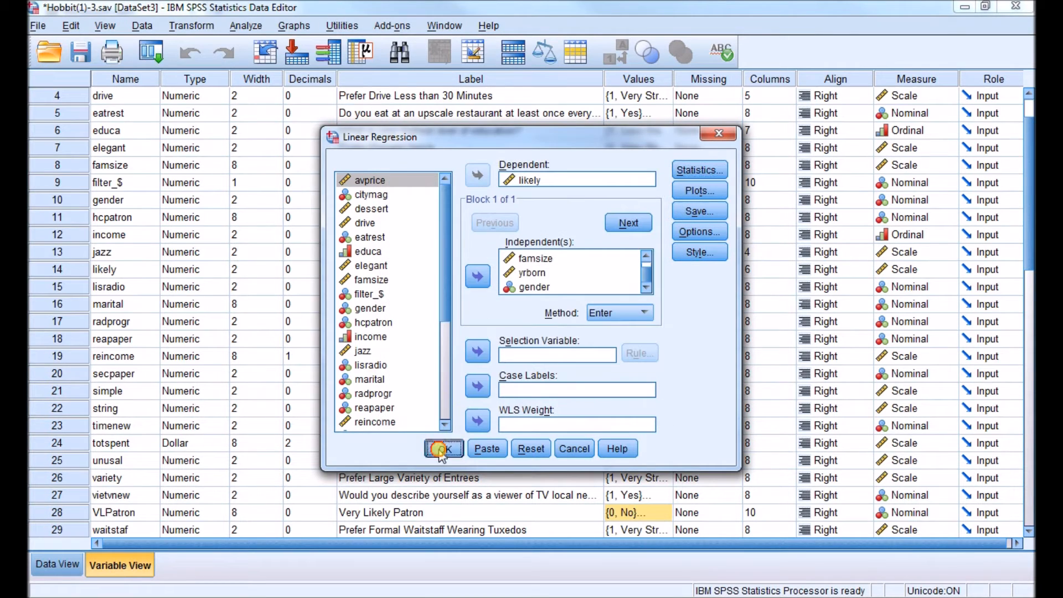
# Examine the regression output's Model Summary, ANOVA, Coefficients and Collinearity Diagnostics tables, checking the significance of each predictor.
pyautogui.scroll(-3, 615, 457)
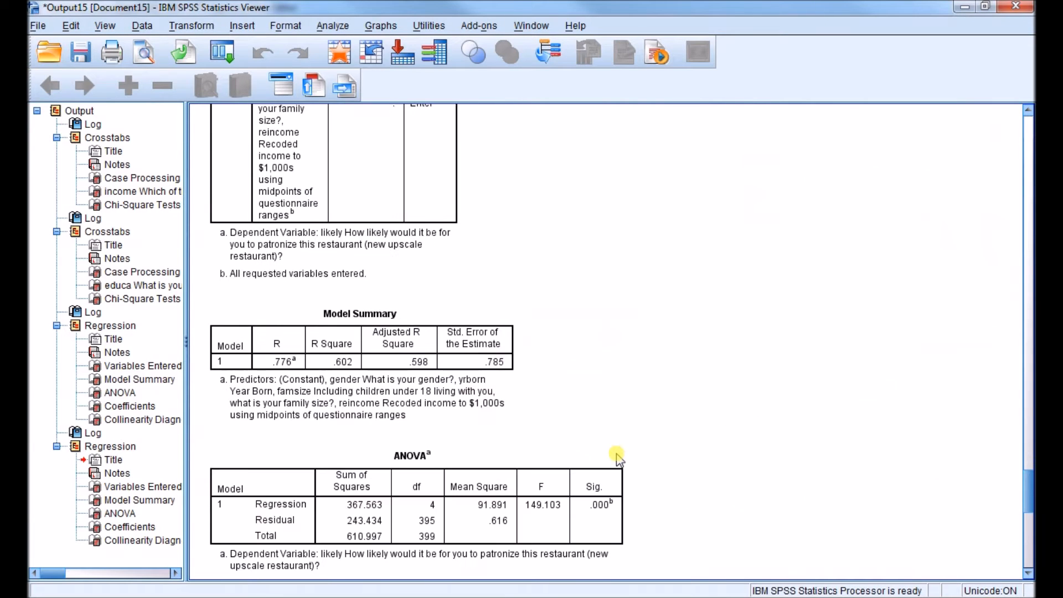
pyautogui.scroll(-5, 619, 459)
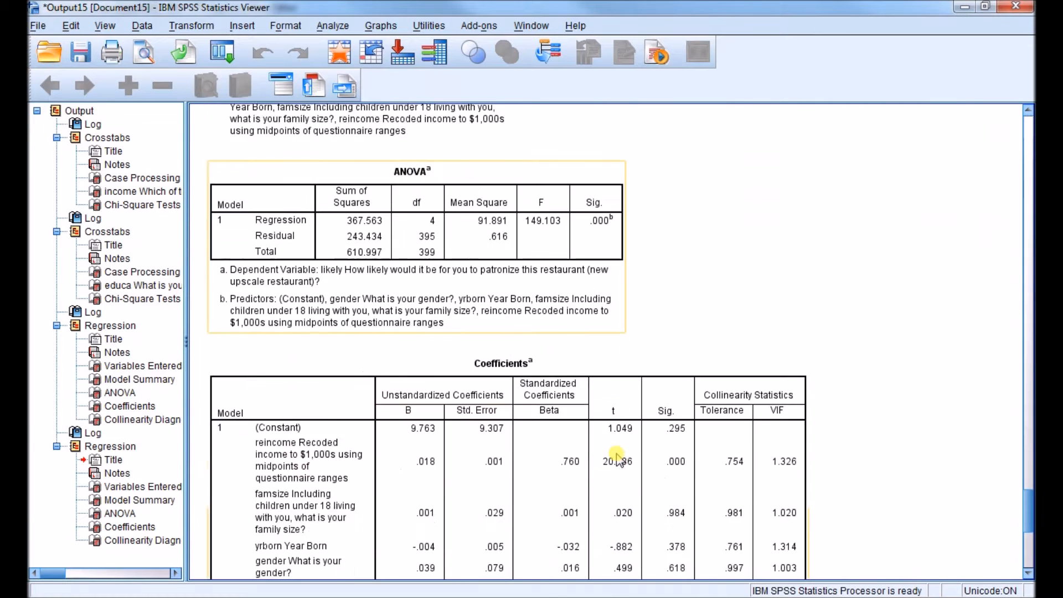
pyautogui.scroll(-3, 619, 458)
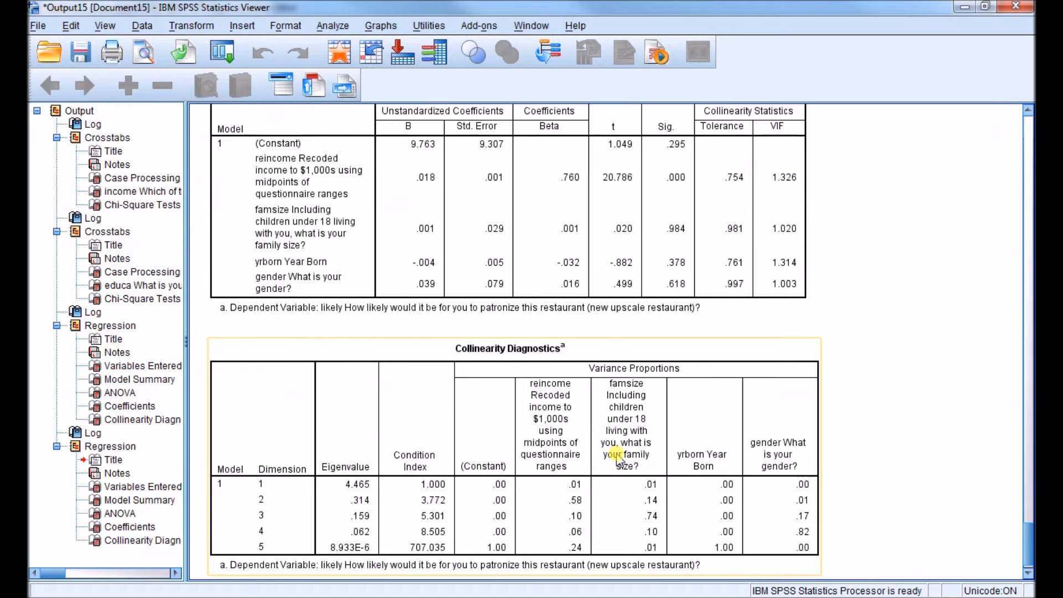
pyautogui.scroll(3, 618, 458)
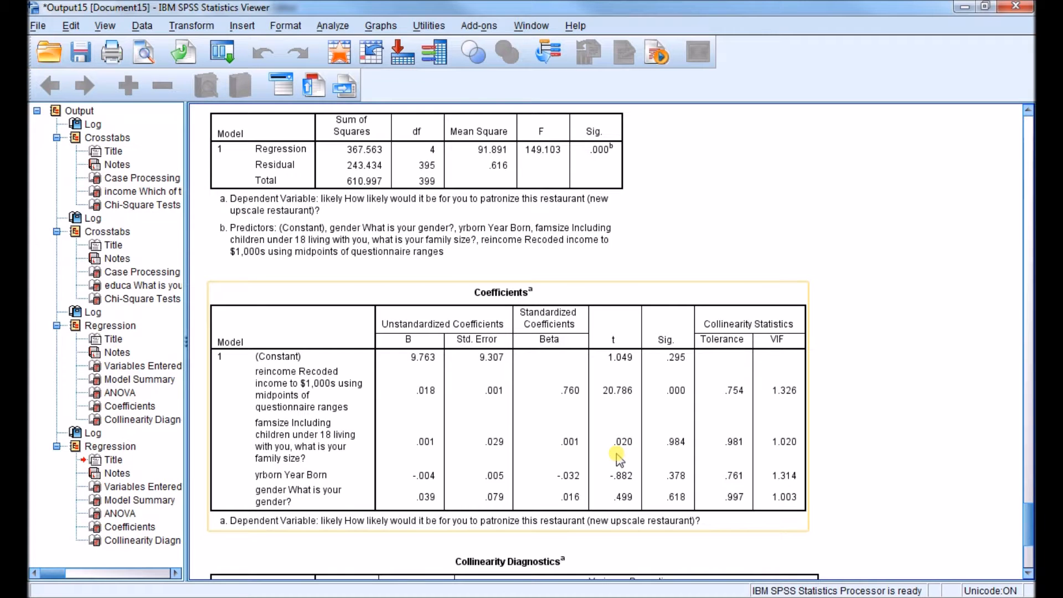
pyautogui.scroll(3, 617, 458)
pyautogui.scroll(-3, 617, 458)
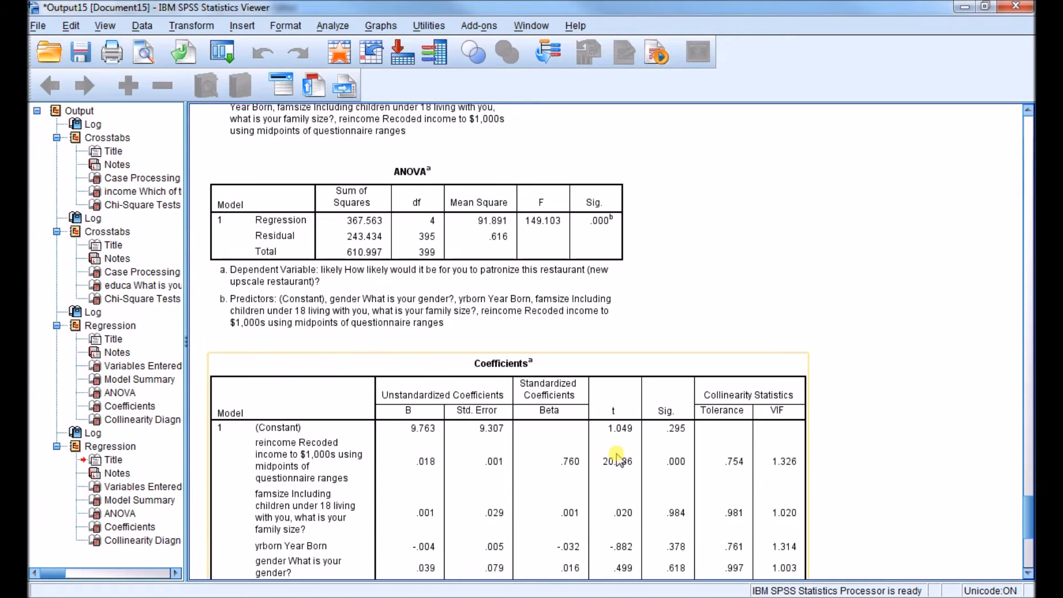
pyautogui.scroll(-2, 829, 452)
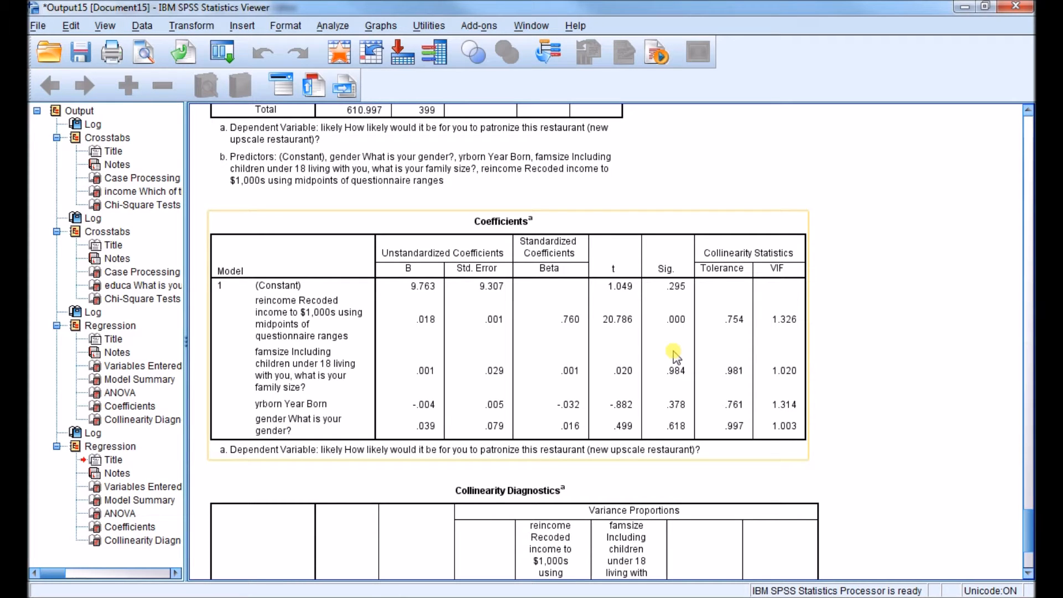
# Remove famsize, yrborn and gender from the linear regression's independent variables, leaving only reincome as a predictor of likely.
pyautogui.click(333, 25)
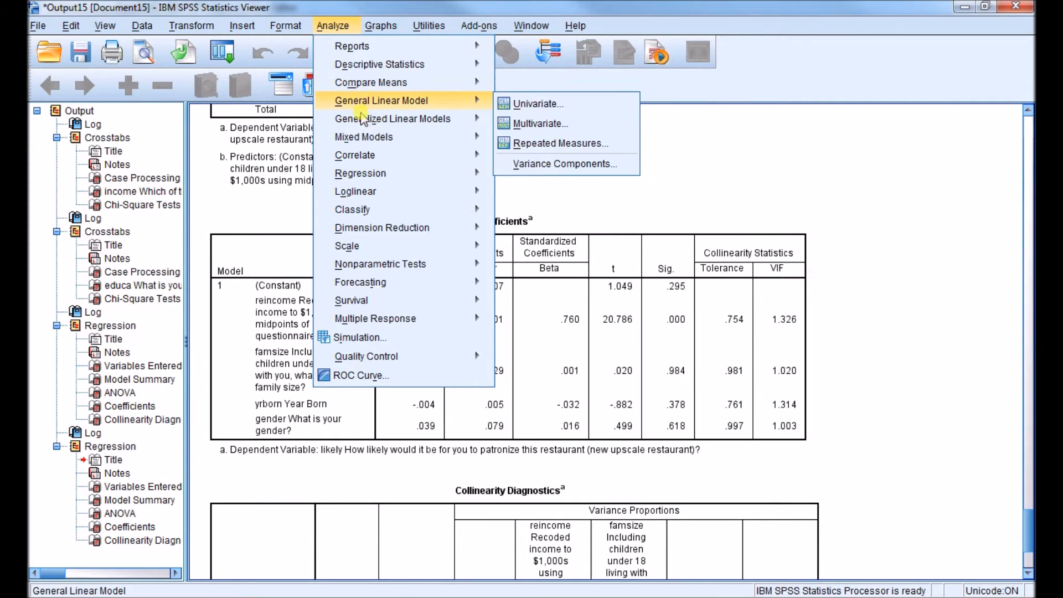
pyautogui.moveTo(370, 177)
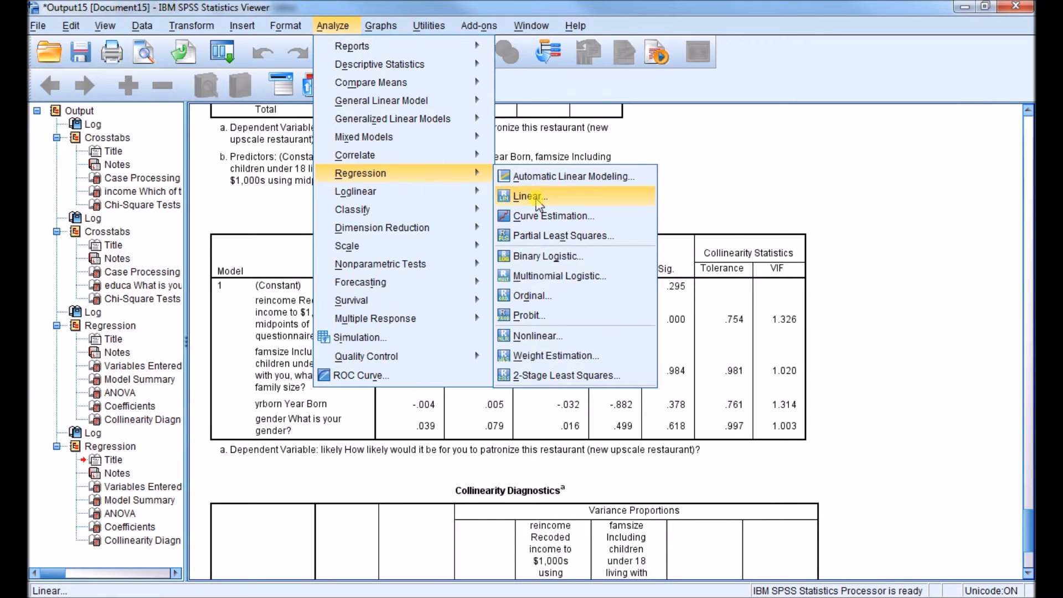
pyautogui.click(575, 134)
pyautogui.click(529, 271)
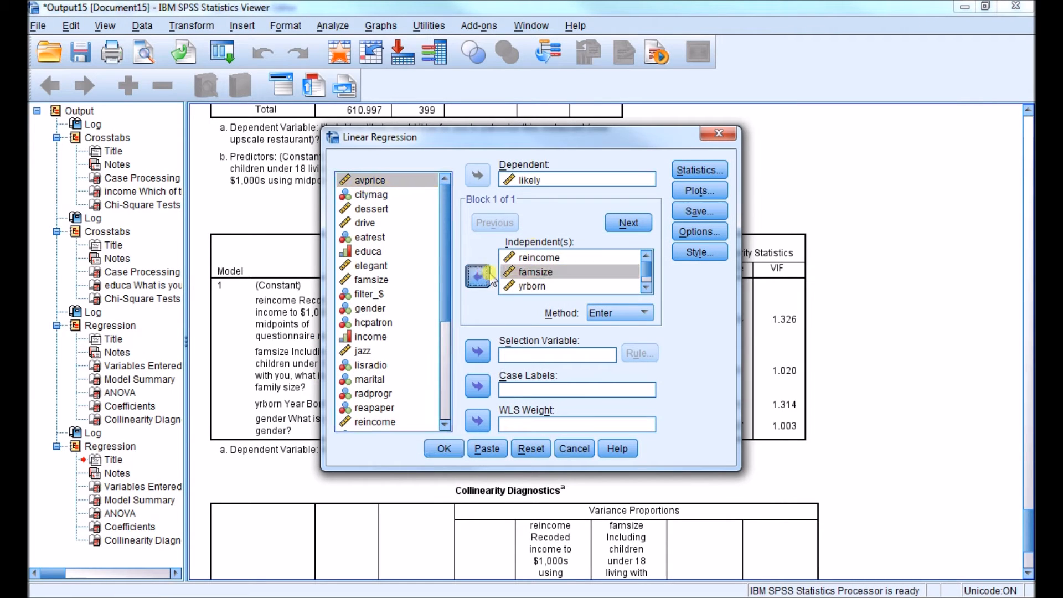
pyautogui.doubleClick(529, 271)
pyautogui.click(526, 273)
pyautogui.click(479, 278)
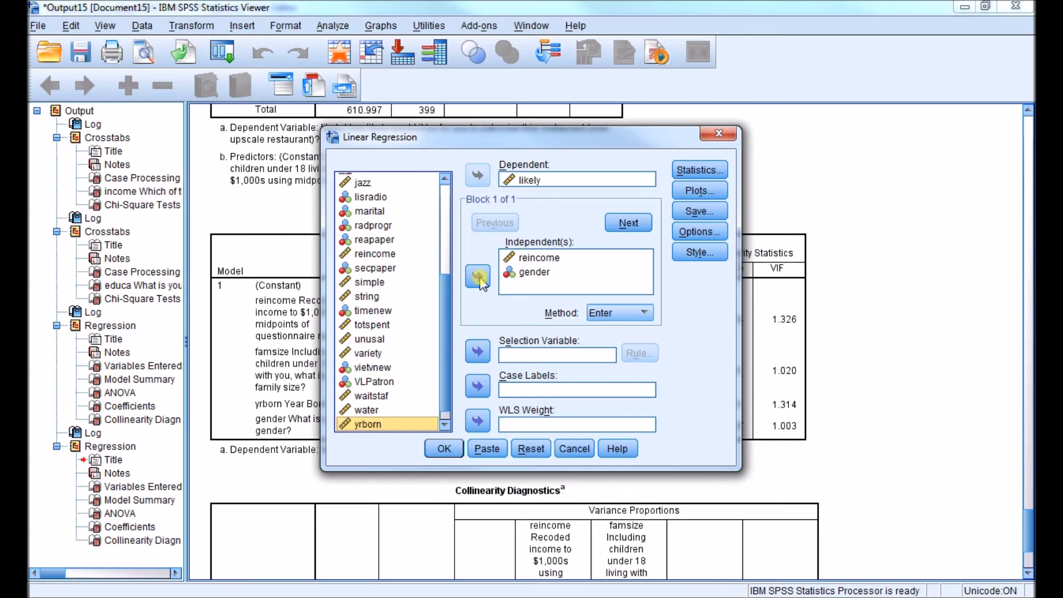
pyautogui.click(533, 272)
pyautogui.click(478, 278)
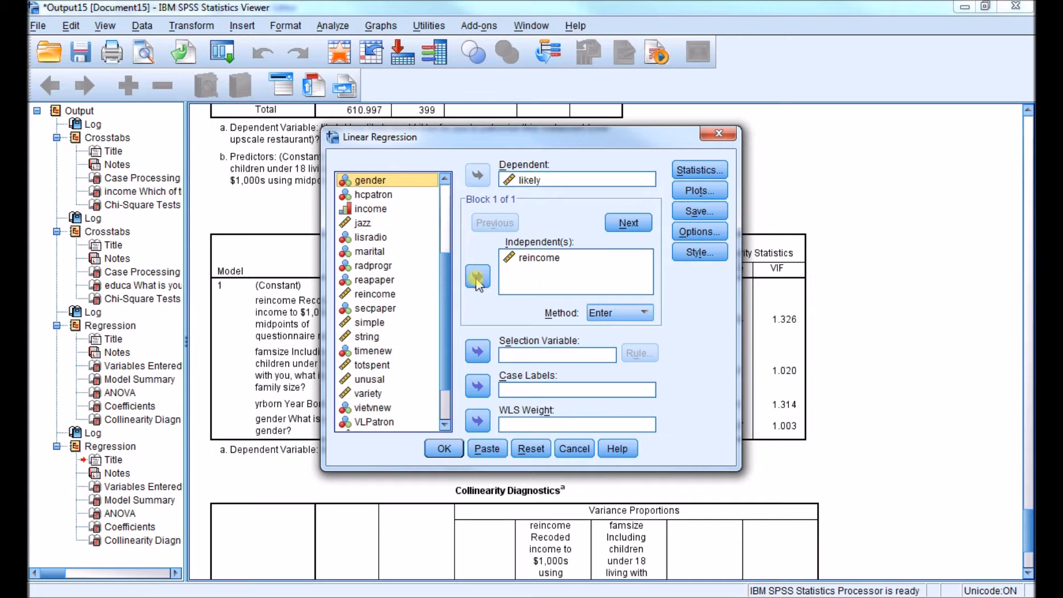
# Run the reduced linear regression of likely on reincome with collinearity diagnostics and review its output tables.
pyautogui.click(700, 170)
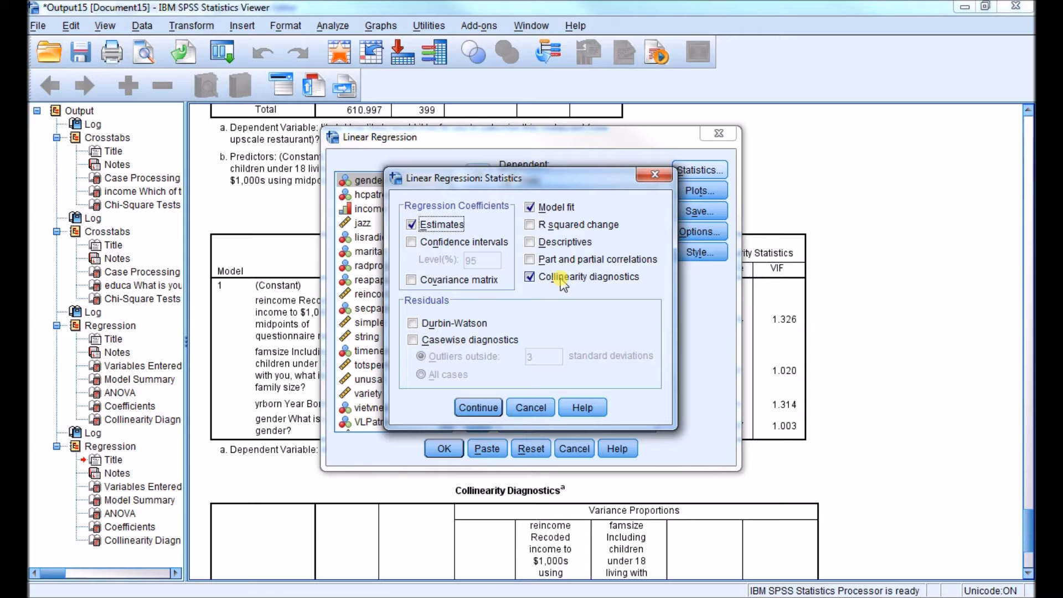
pyautogui.click(478, 408)
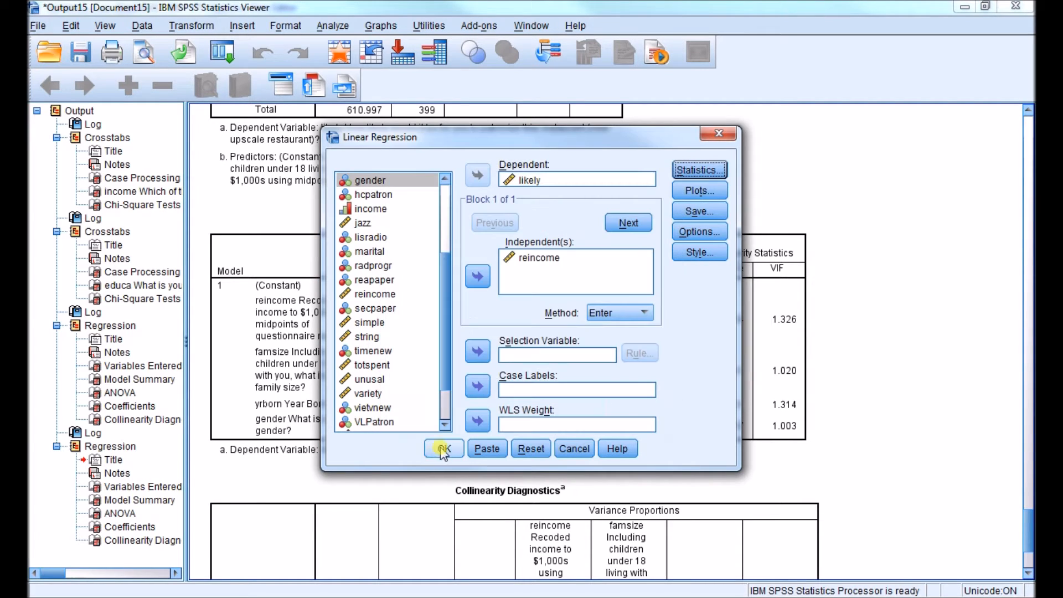
pyautogui.click(444, 449)
pyautogui.scroll(-5, 775, 434)
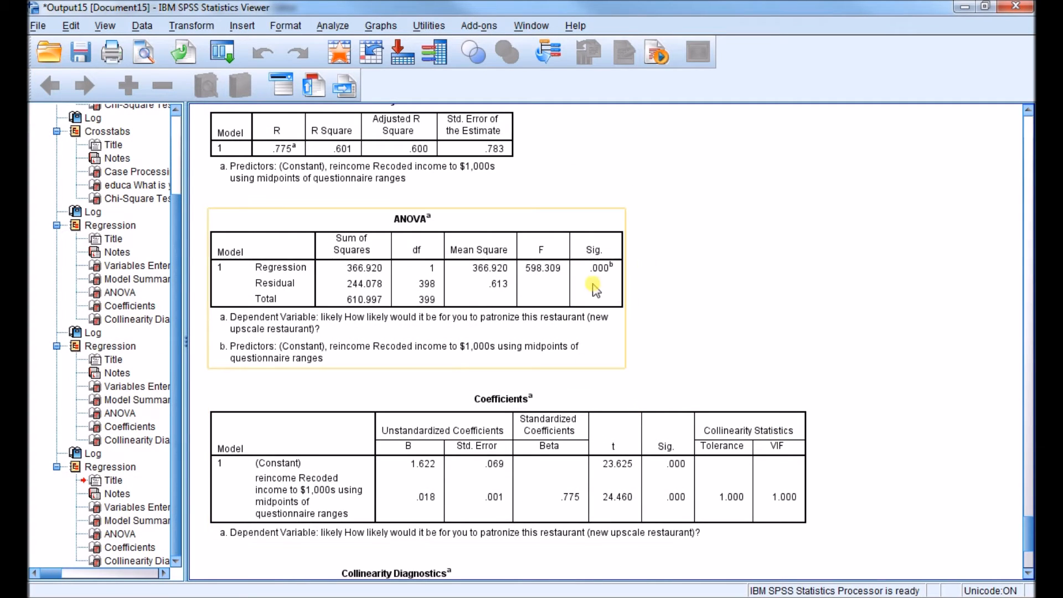
pyautogui.scroll(-3, 865, 443)
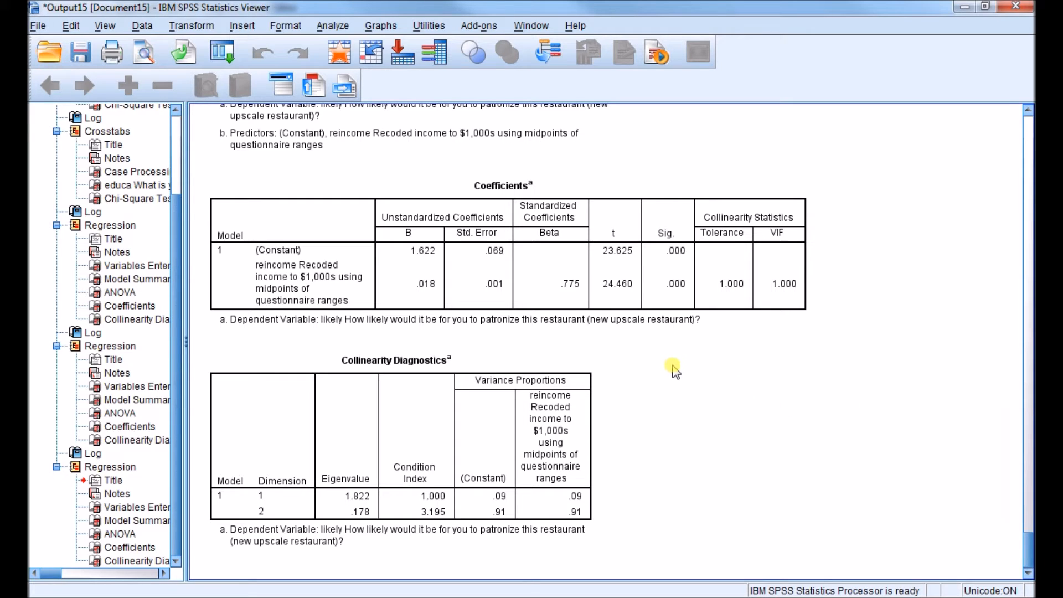
# Return to the Data Editor and look through the variable list for the totspent and avprice variables and their labels.
pyautogui.click(656, 299)
pyautogui.click(343, 54)
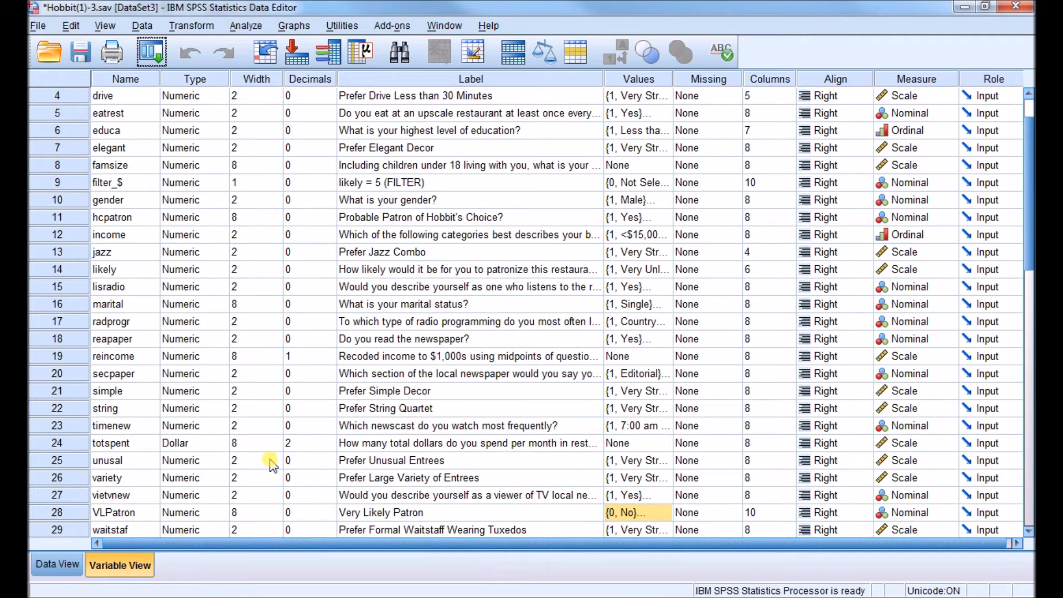
pyautogui.scroll(1, 271, 465)
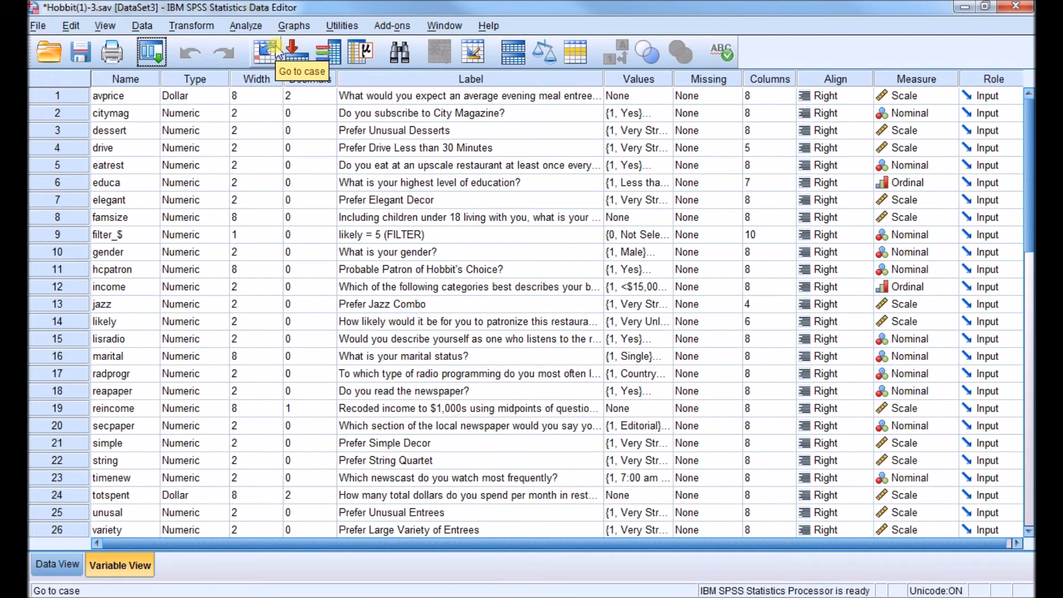
pyautogui.scroll(-2, 523, 285)
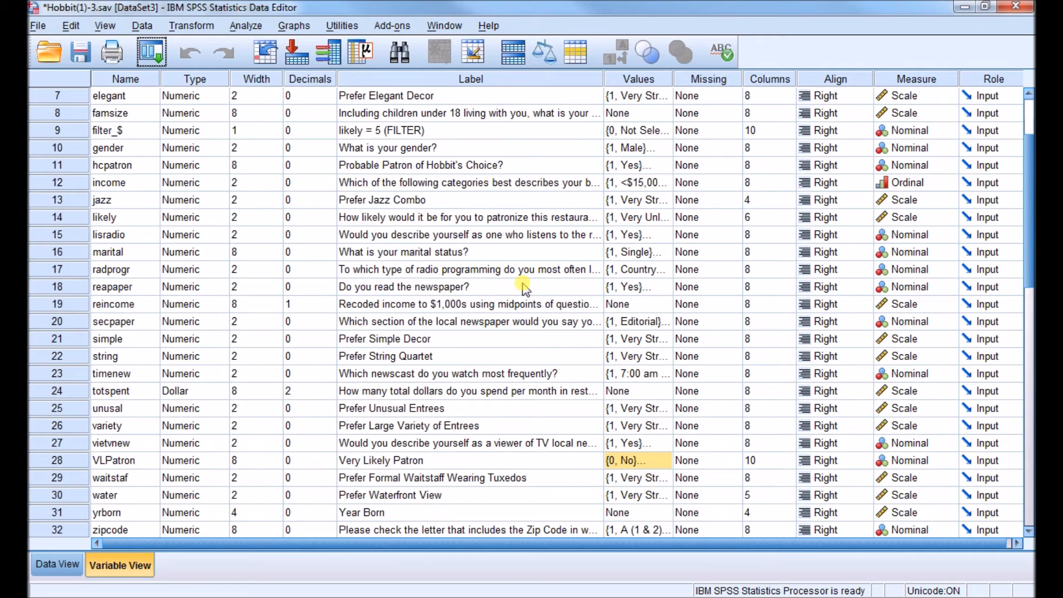
pyautogui.scroll(-2, 523, 285)
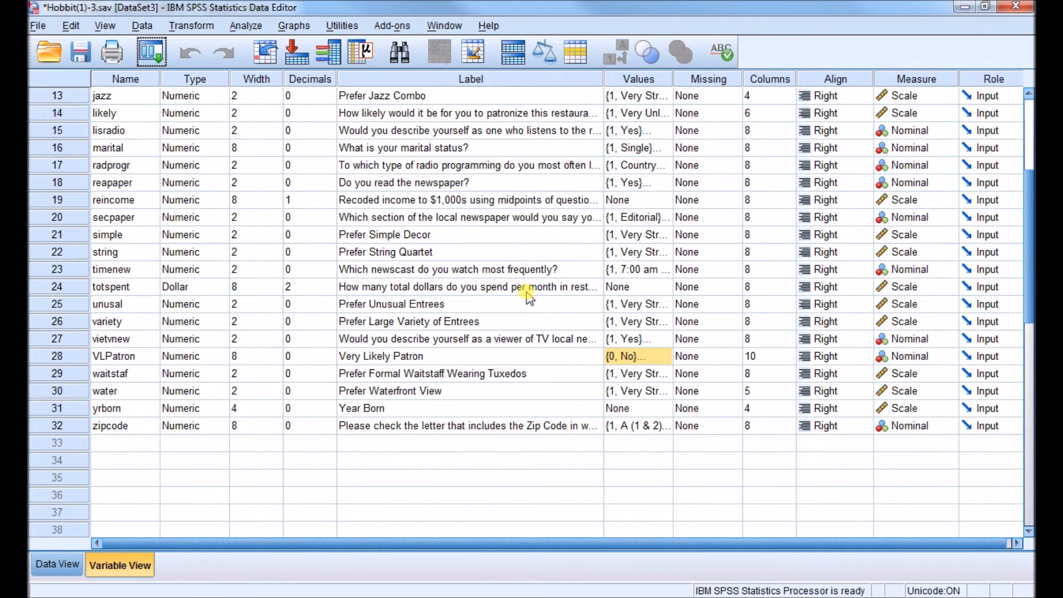
pyautogui.click(141, 294)
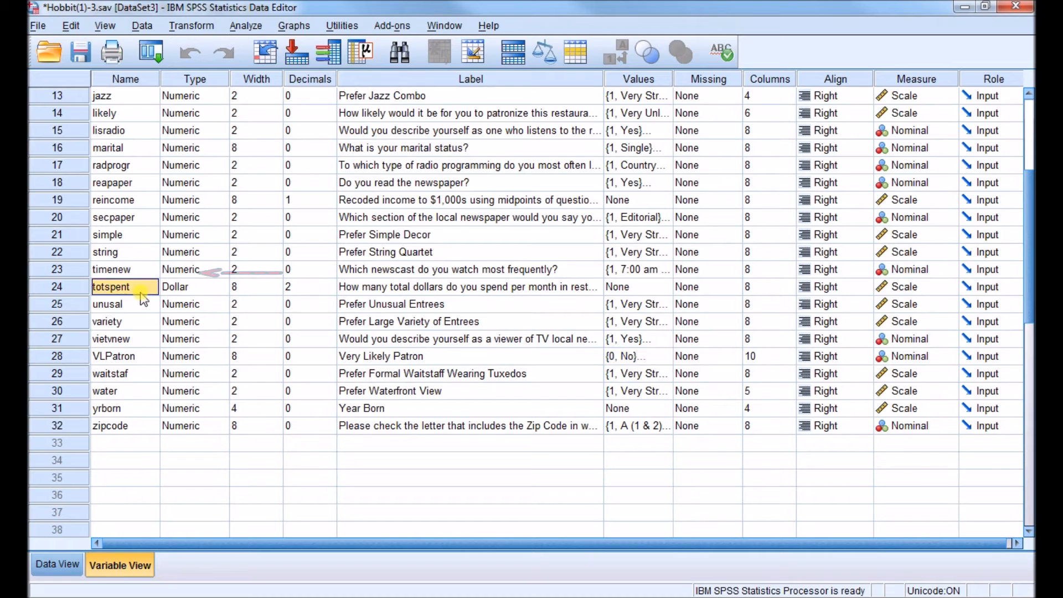
pyautogui.scroll(2, 548, 324)
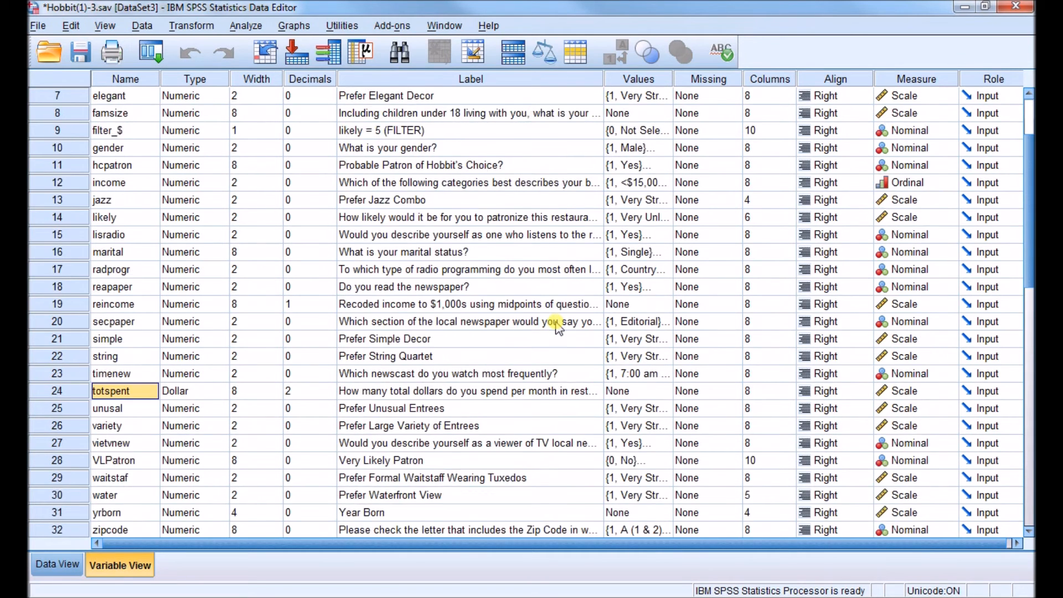
pyautogui.scroll(1, 558, 326)
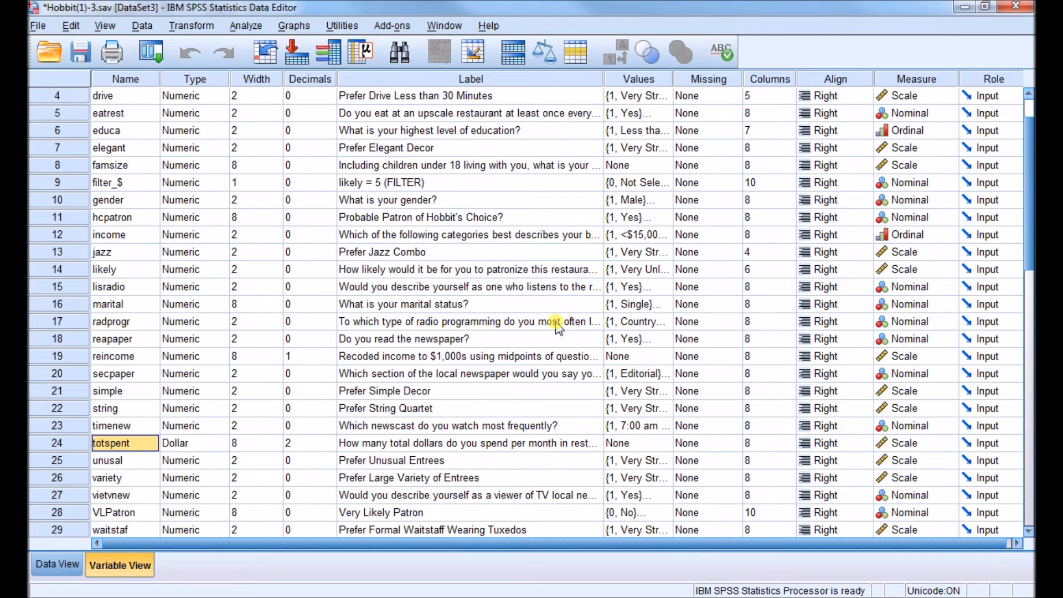
pyautogui.scroll(1, 558, 326)
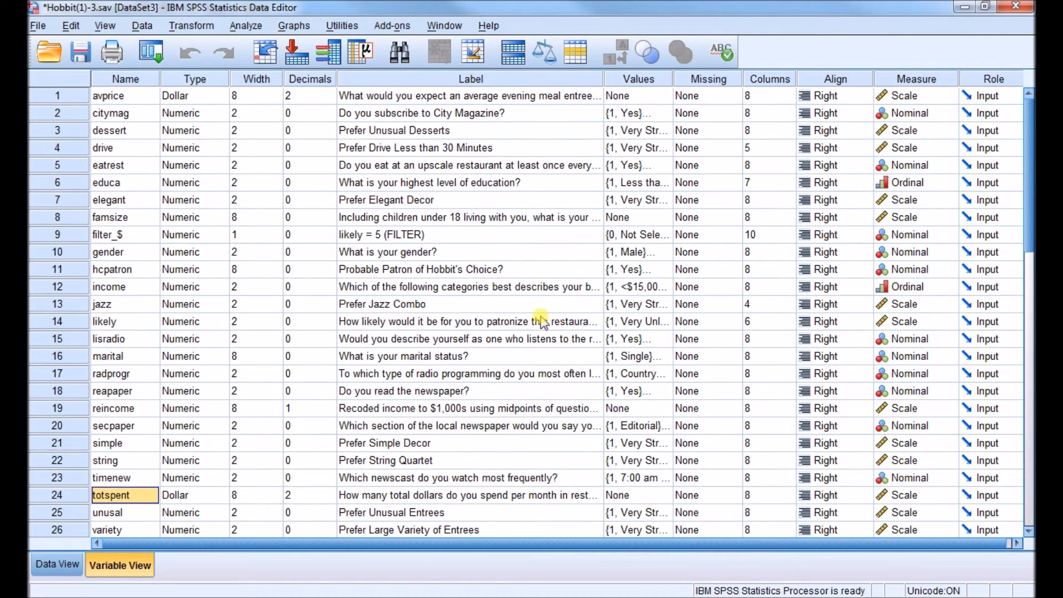
pyautogui.click(119, 97)
pyautogui.click(379, 99)
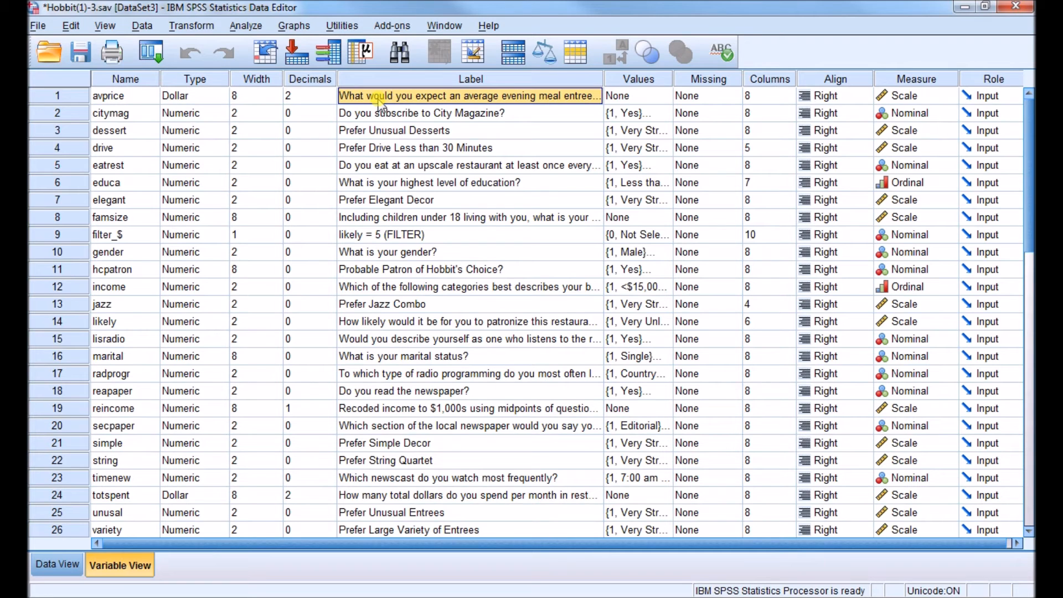
# Reopen the linear regression setup and remove reincome from the independent variables, keeping likely as the dependent variable.
pyautogui.click(246, 26)
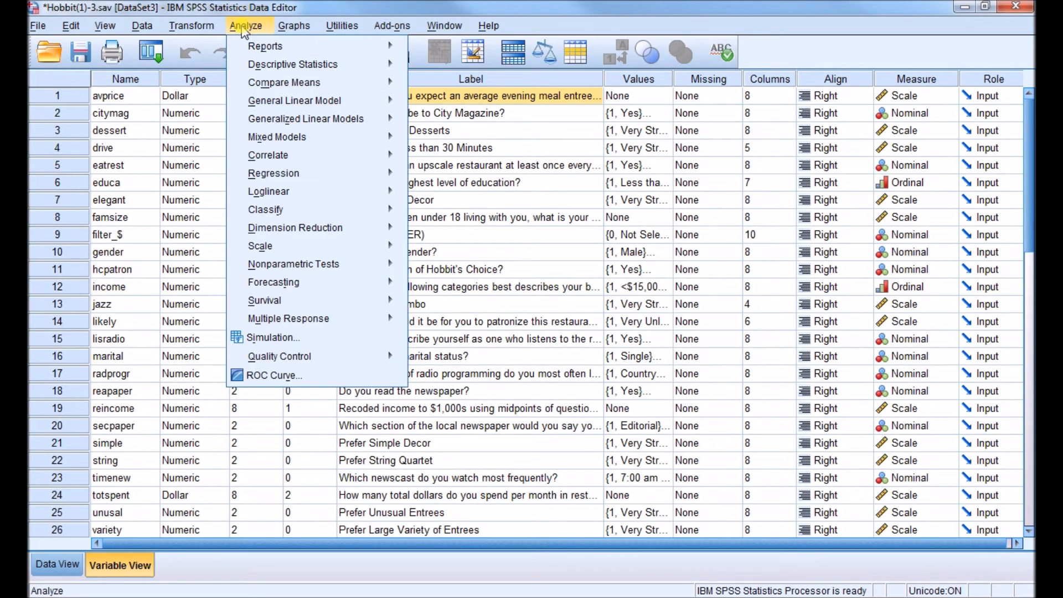
pyautogui.moveTo(303, 105)
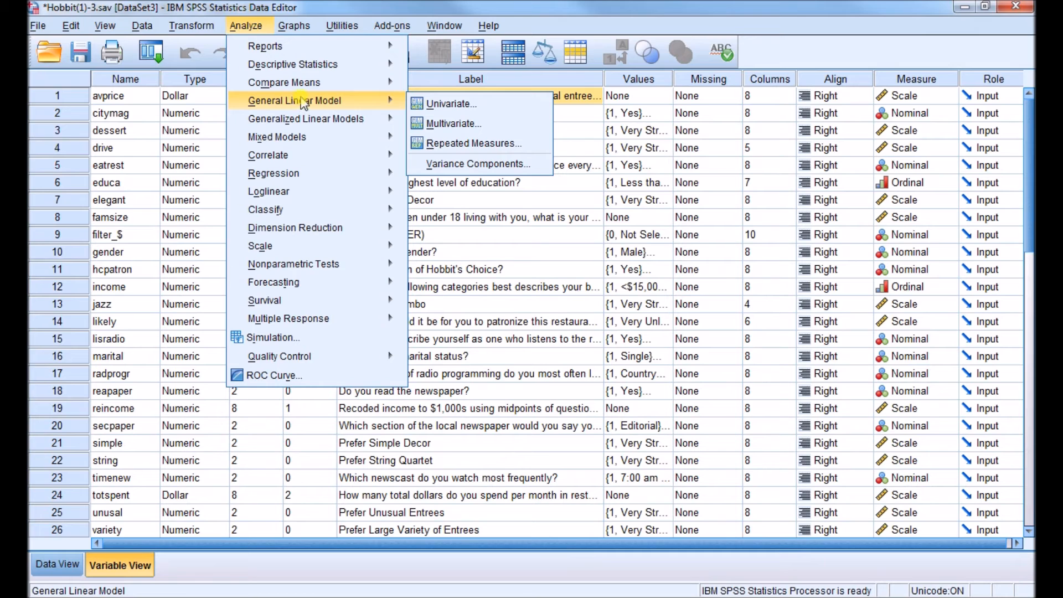
pyautogui.moveTo(313, 123)
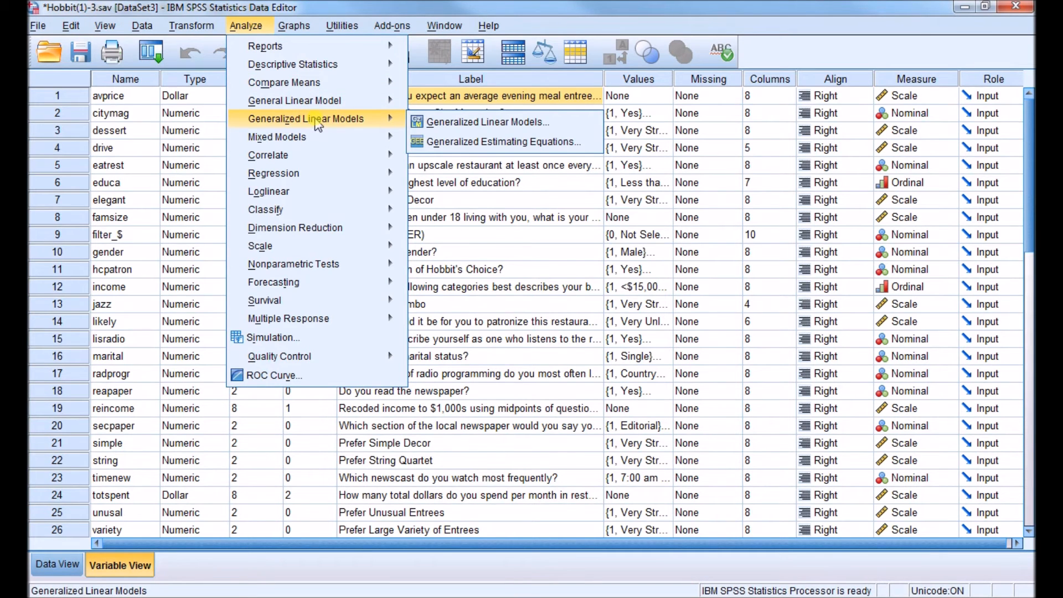
pyautogui.moveTo(346, 173)
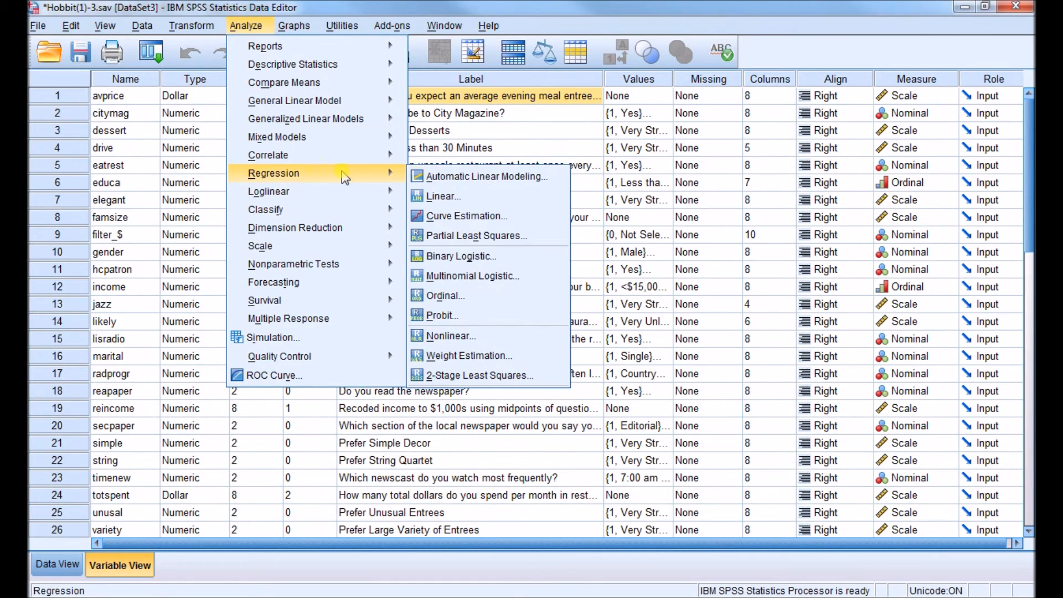
pyautogui.click(442, 196)
pyautogui.click(536, 258)
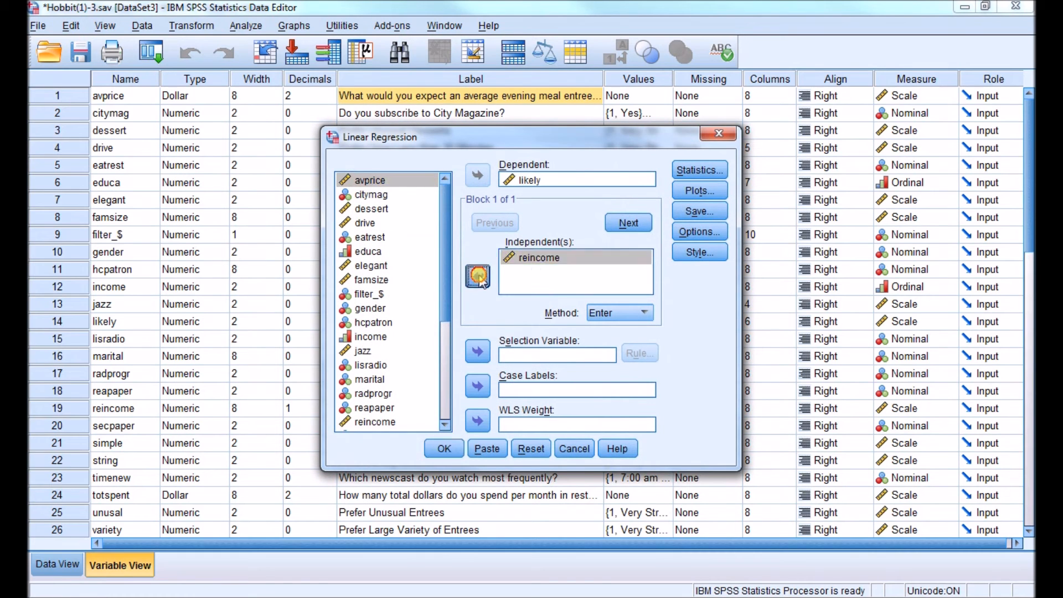
pyautogui.click(478, 276)
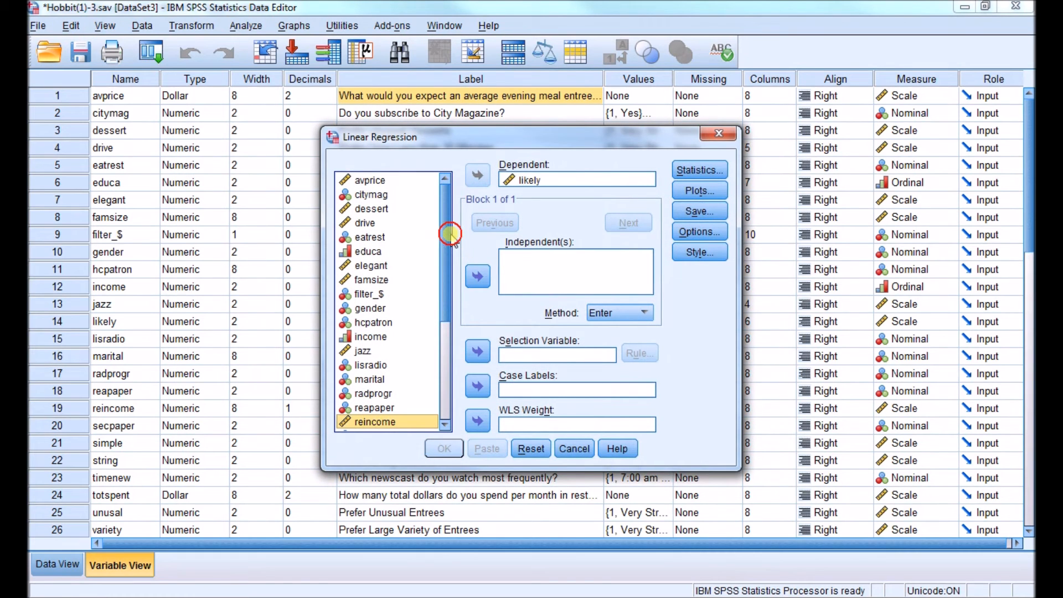
# Add avprice and totspent as the independent variables of the linear regression on likely.
pyautogui.click(366, 181)
pyautogui.click(478, 277)
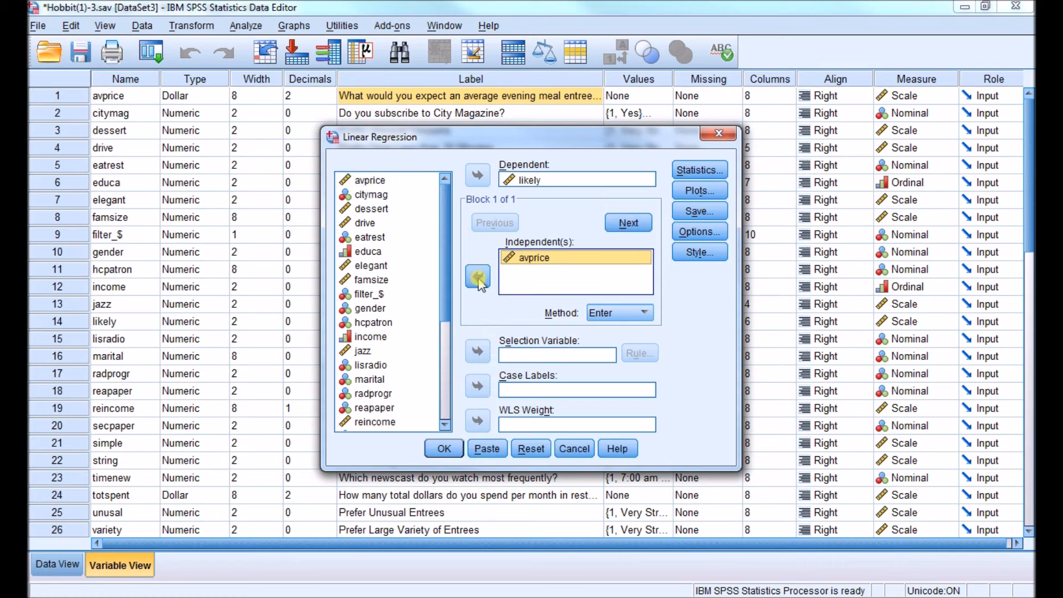
pyautogui.scroll(-4, 432, 360)
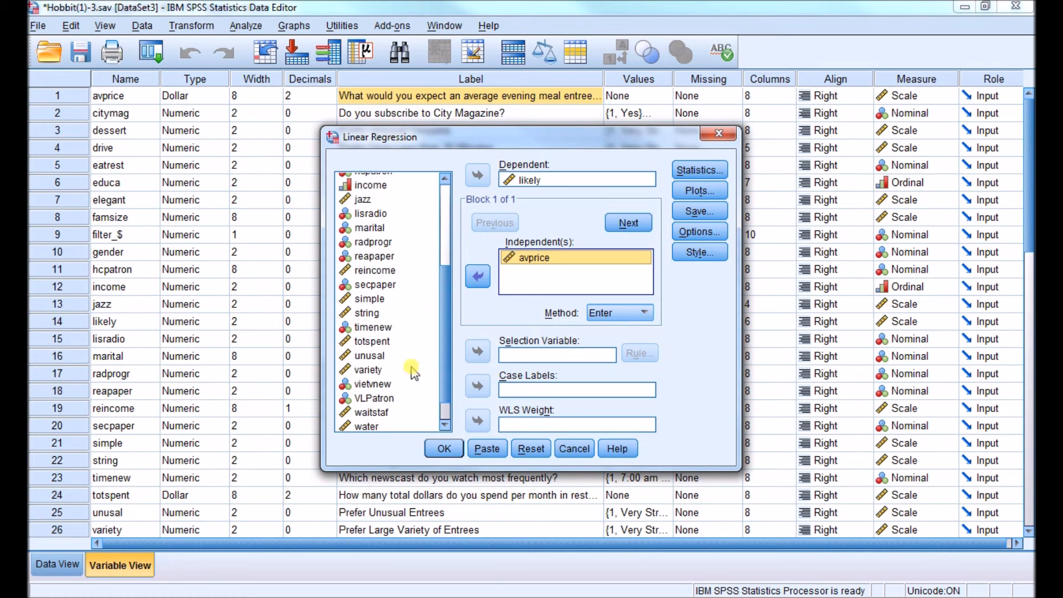
pyautogui.click(372, 341)
pyautogui.click(478, 276)
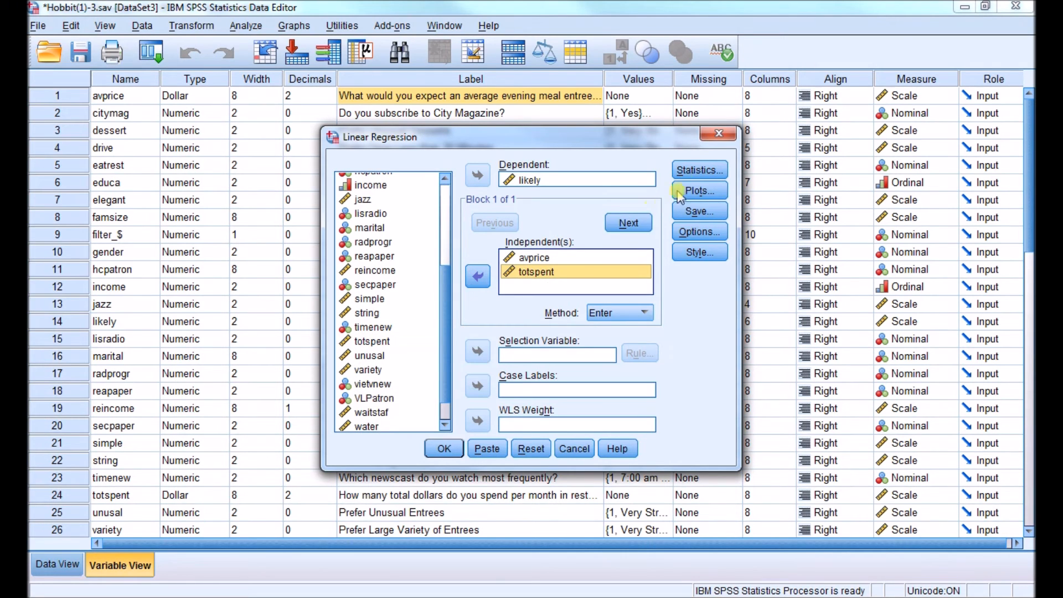
# Run the Enter-method regression of likely on avprice and totspent with collinearity diagnostics, and review the ANOVA and Coefficients tables.
pyautogui.click(698, 169)
pyautogui.click(531, 277)
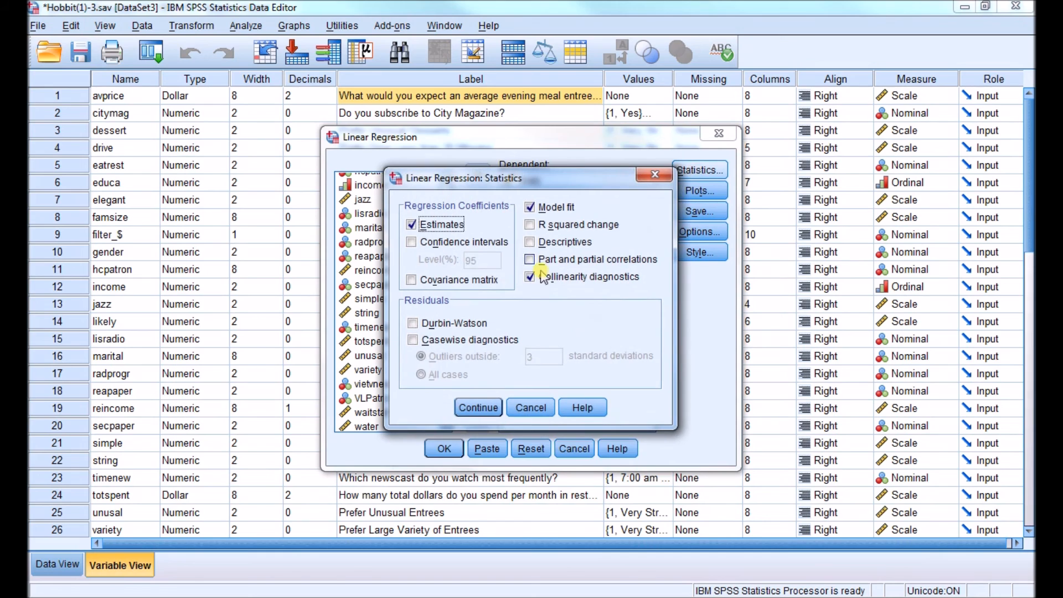
pyautogui.click(479, 407)
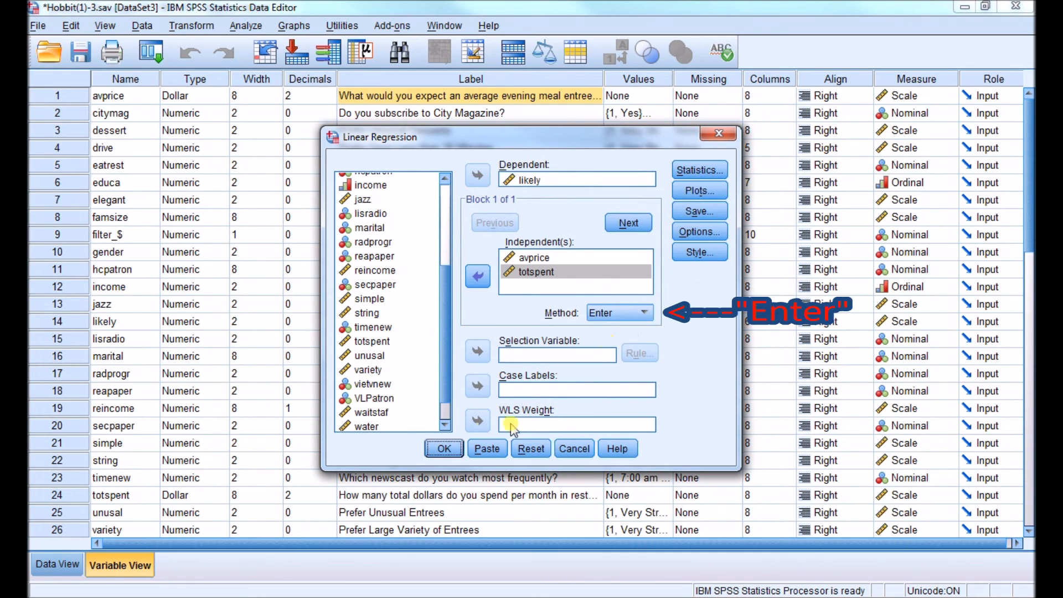
pyautogui.click(444, 449)
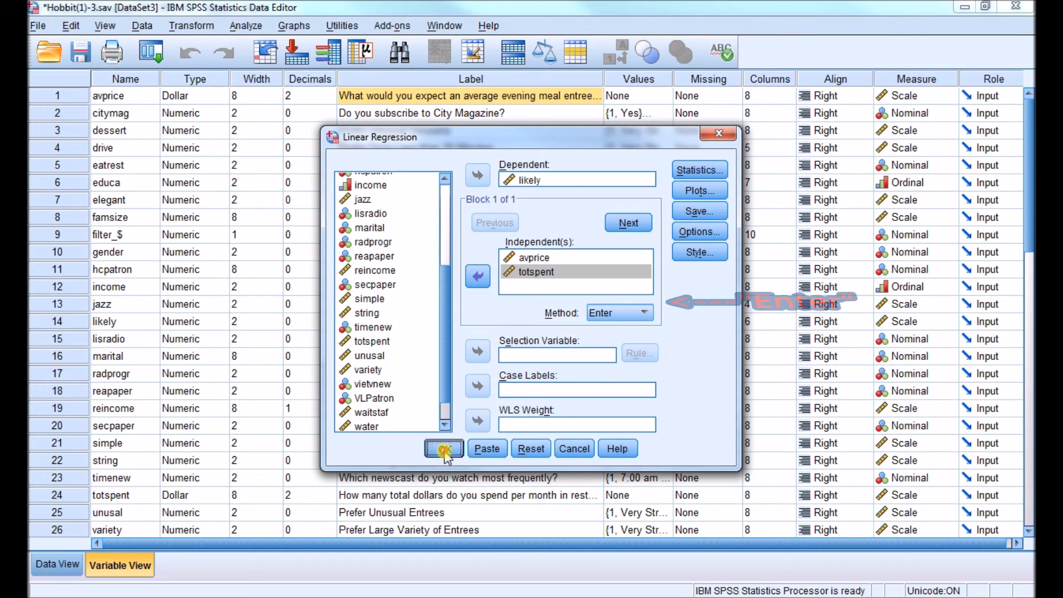
pyautogui.scroll(-5, 711, 439)
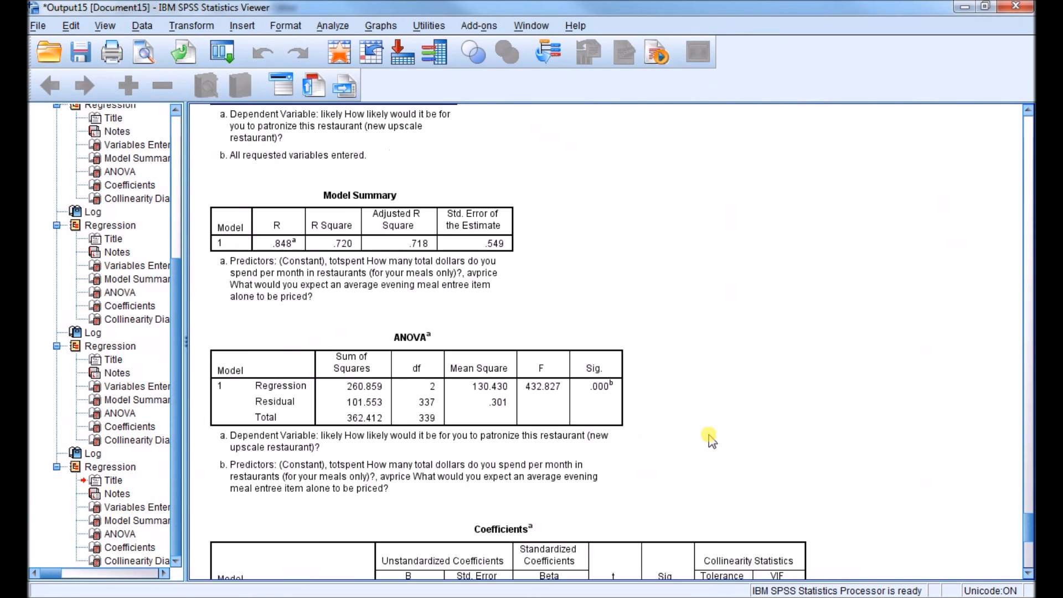
pyautogui.scroll(-4, 710, 439)
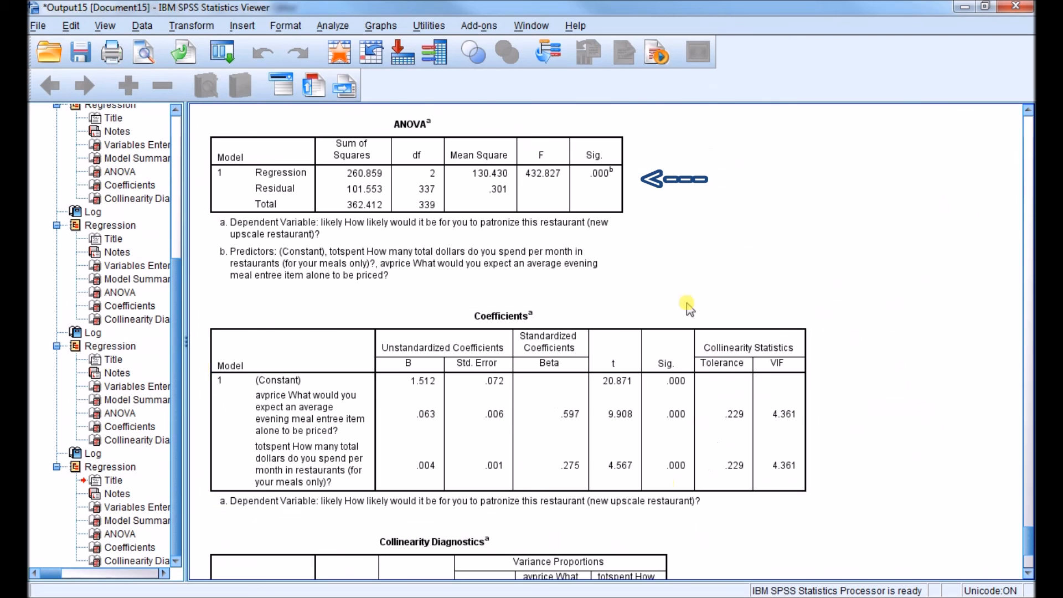